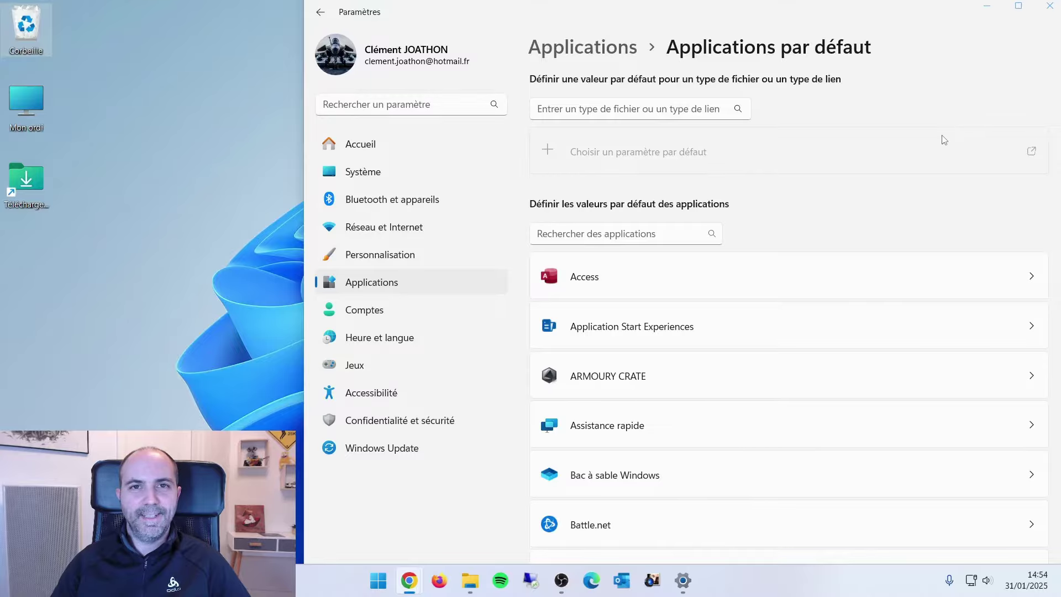
# Step: Open the related settings page for choosing default apps by file type, listed after all the applications
pyautogui.scroll(-12, 942, 138)
pyautogui.scroll(-5, 943, 142)
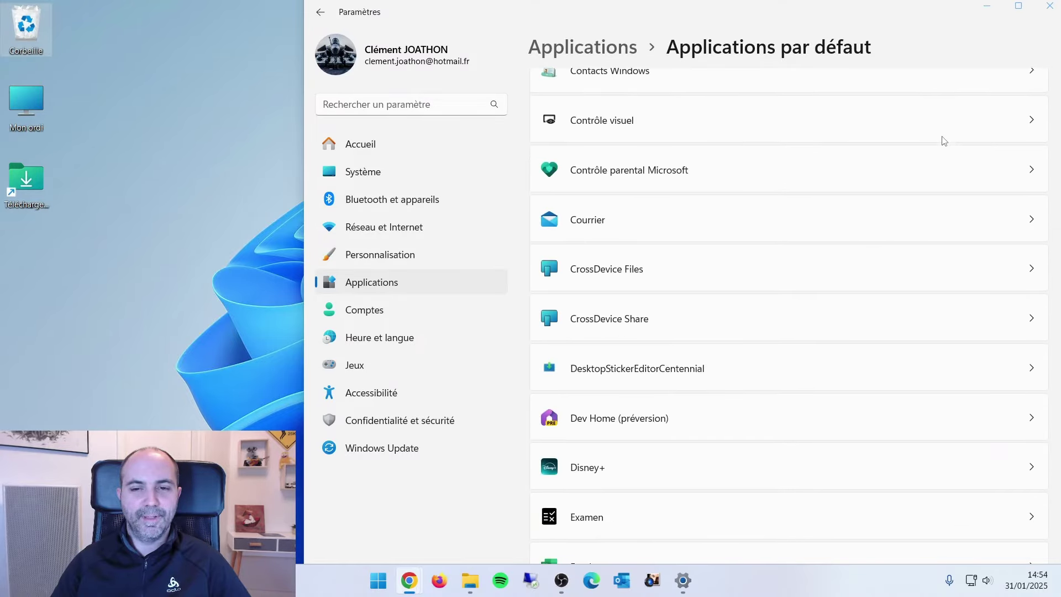
pyautogui.scroll(-12, 943, 147)
pyautogui.scroll(-20, 940, 152)
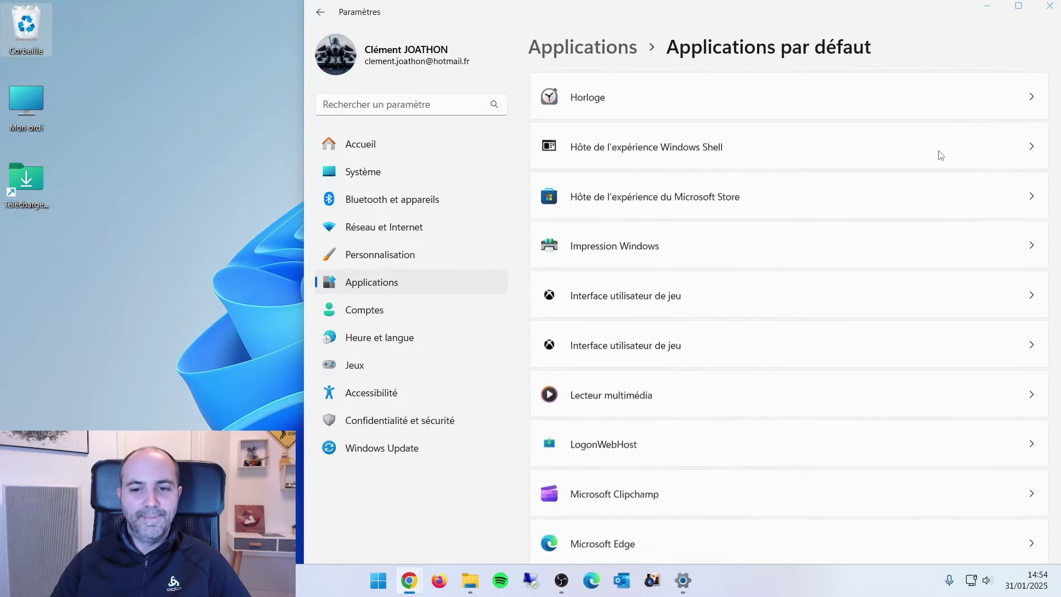
pyautogui.scroll(-2, 930, 181)
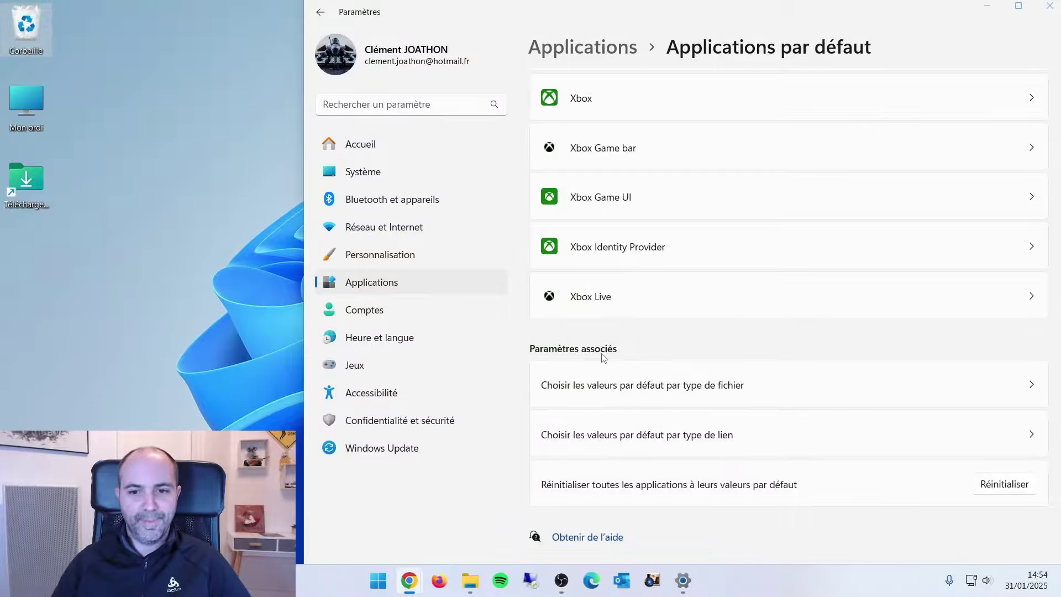
pyautogui.click(628, 392)
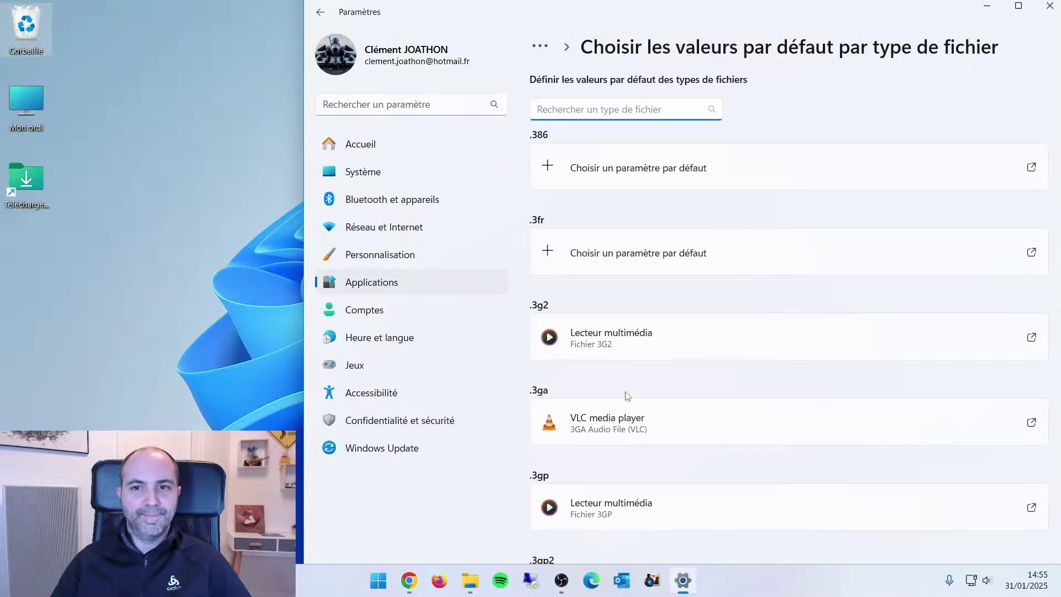
# Step: Search the file type list for pdf
pyautogui.scroll(-5, 684, 317)
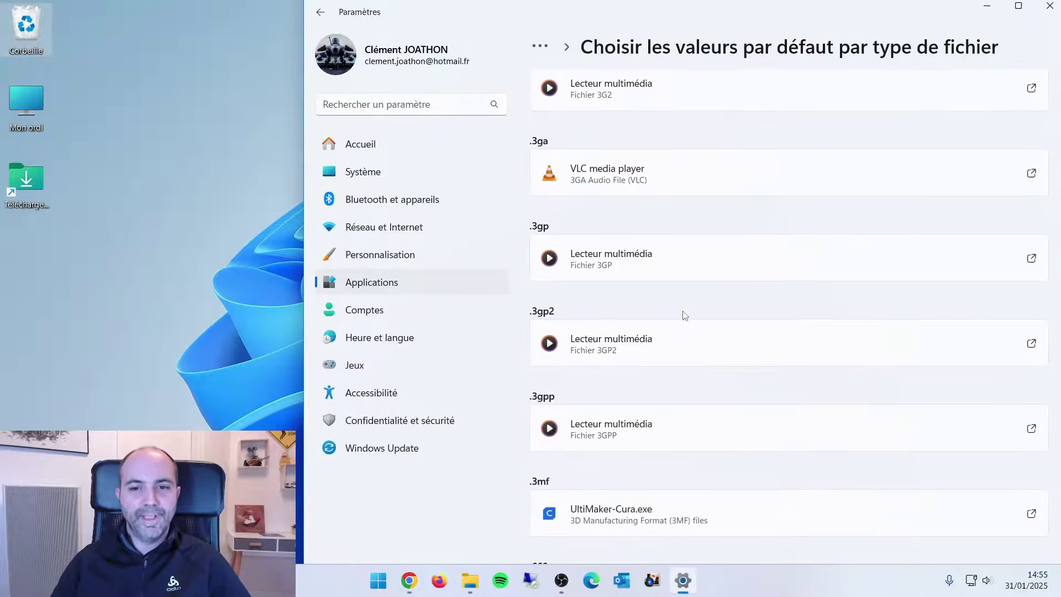
pyautogui.scroll(-3, 687, 314)
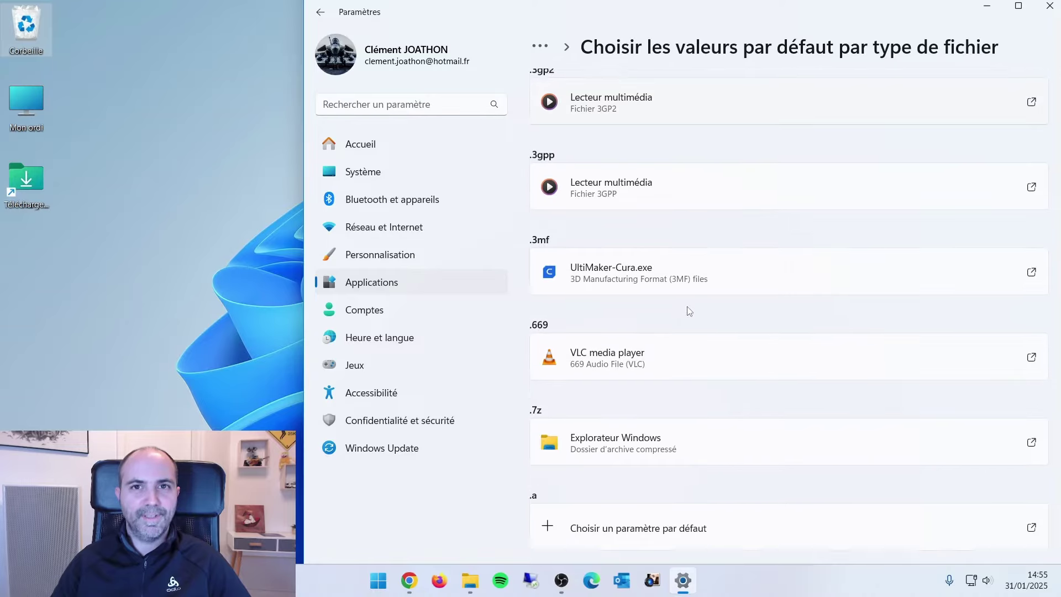
pyautogui.scroll(8, 688, 312)
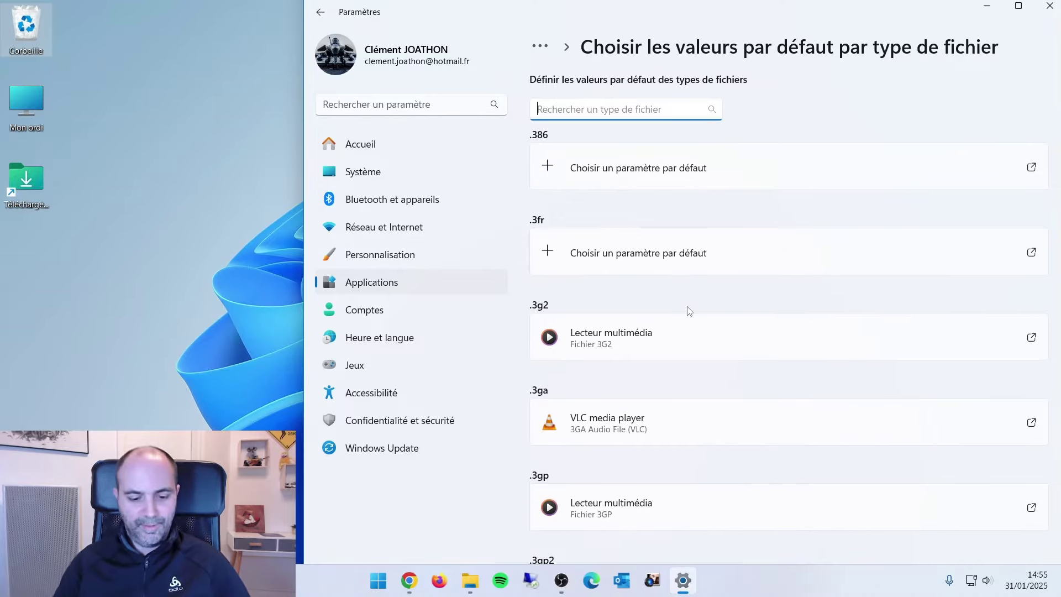
pyautogui.write('pd')
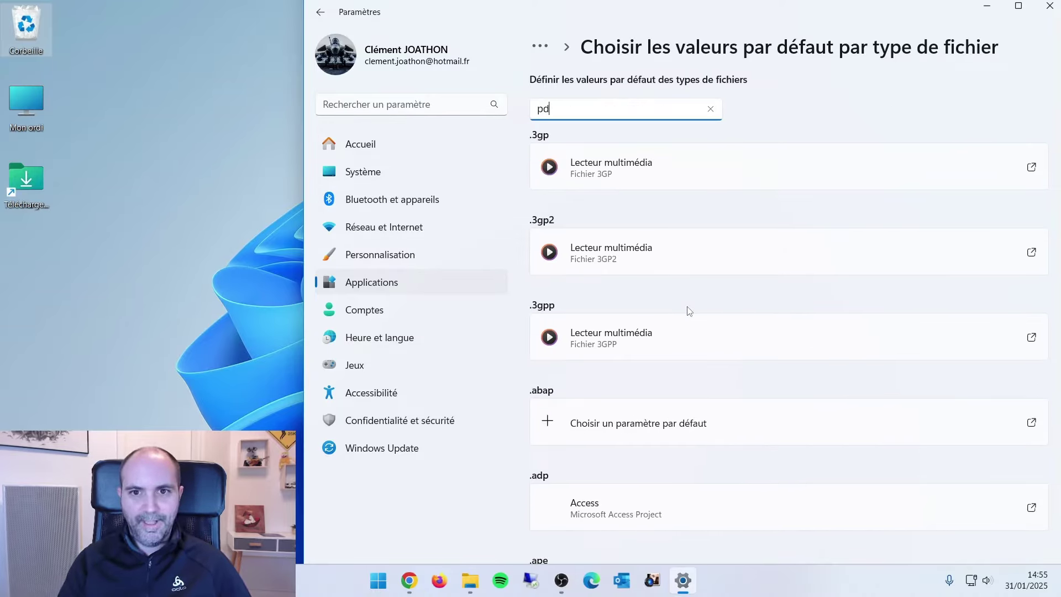
pyautogui.write('f')
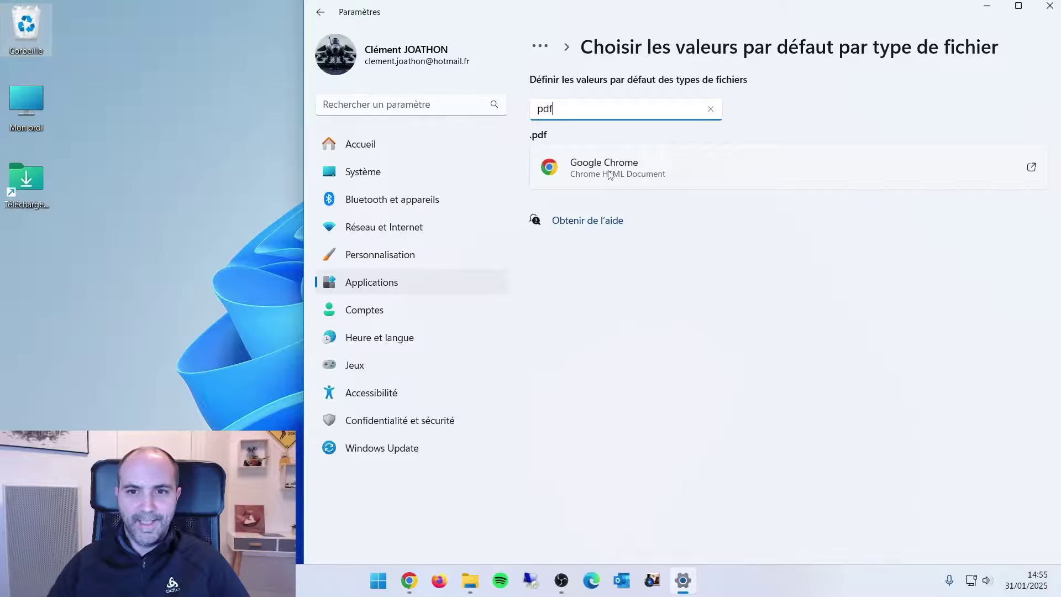
# Step: Set Microsoft Edge as the default app for .pdf files
pyautogui.click(577, 164)
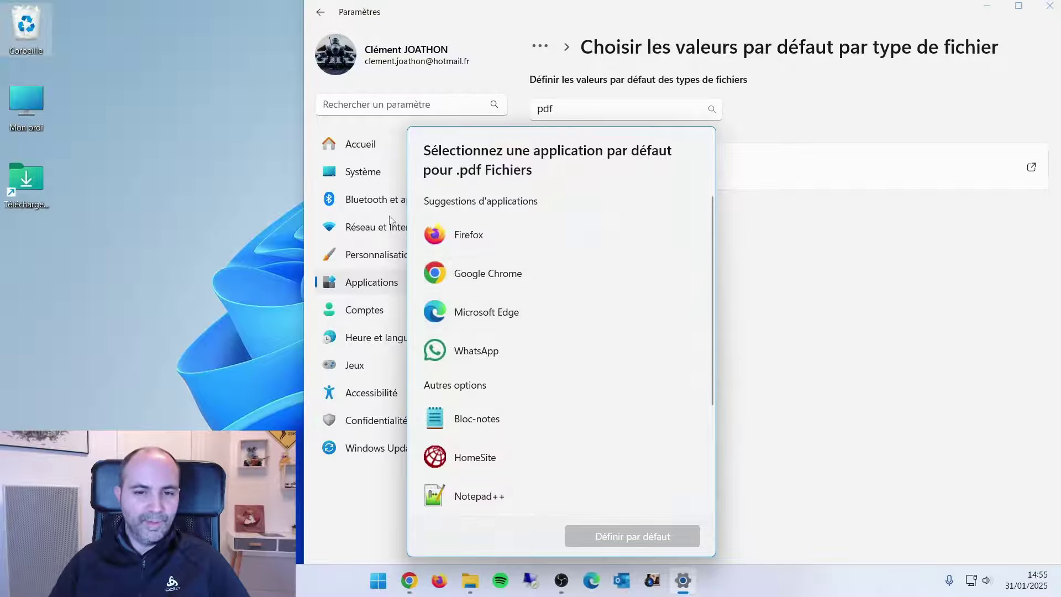
pyautogui.click(512, 314)
pyautogui.scroll(-4, 557, 415)
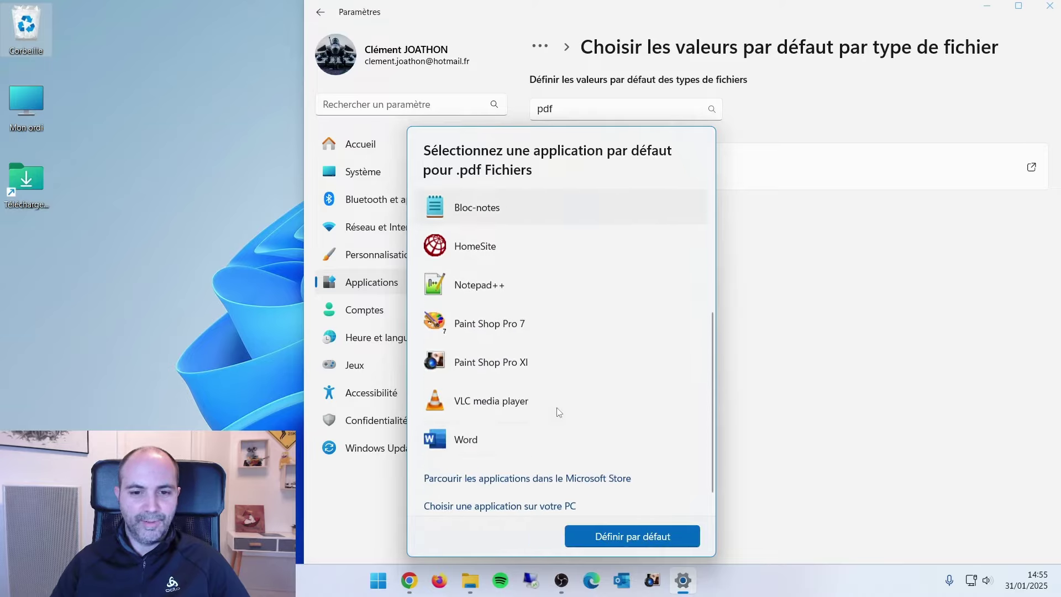
pyautogui.scroll(3, 557, 398)
pyautogui.scroll(-3, 542, 310)
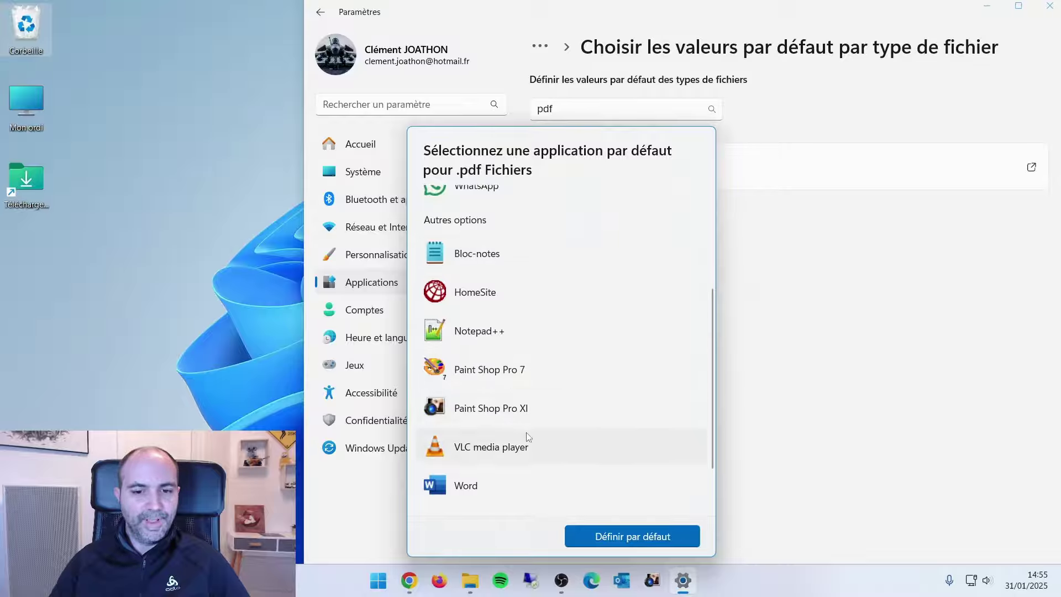
pyautogui.scroll(-1, 561, 441)
pyautogui.scroll(3, 562, 440)
pyautogui.scroll(-3, 562, 440)
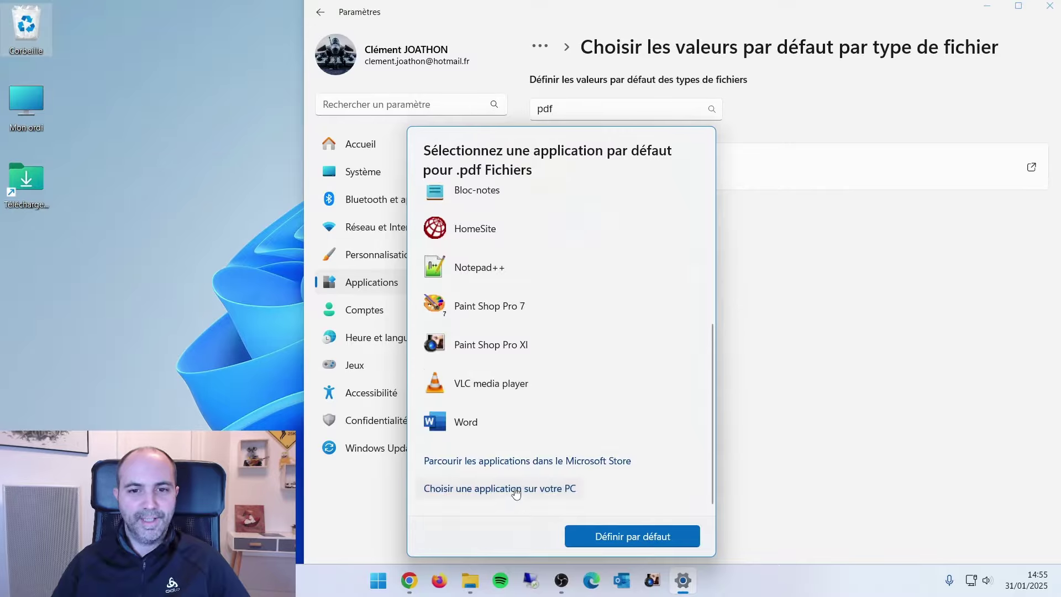
pyautogui.scroll(5, 538, 446)
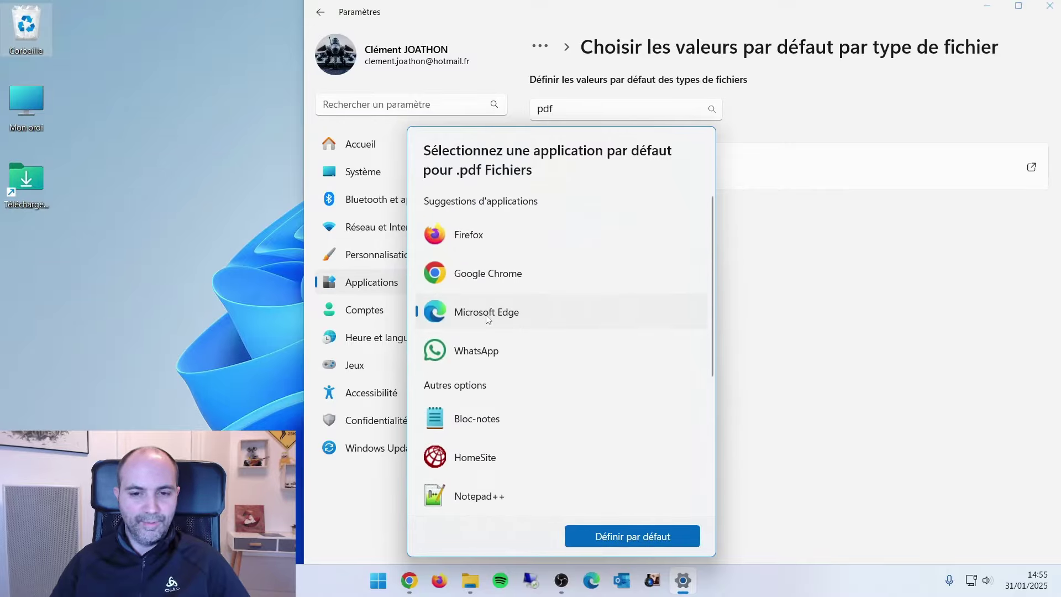
pyautogui.click(635, 537)
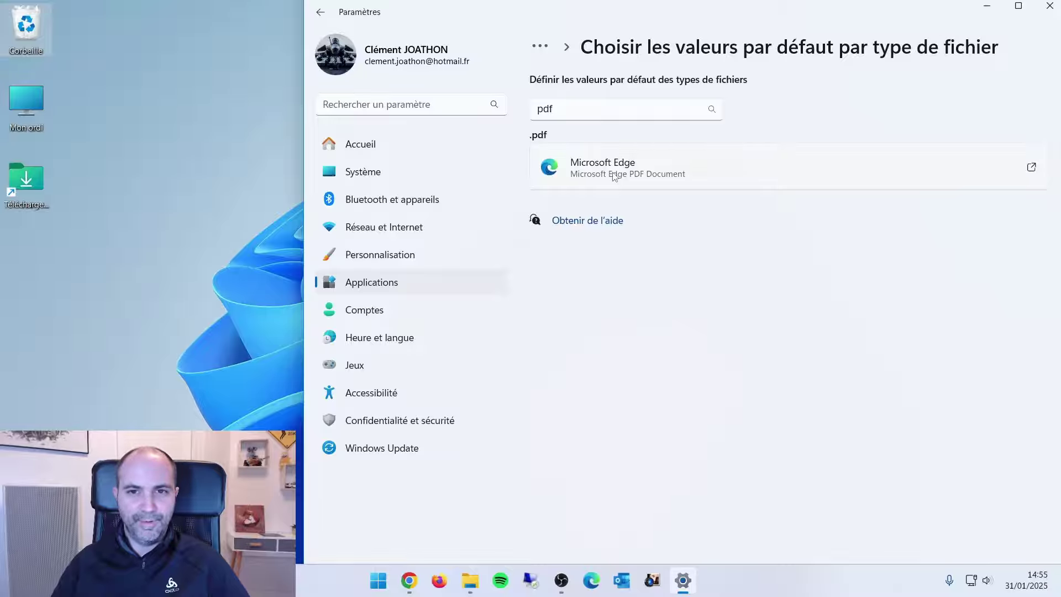
# Step: Replace the file type search with jpg
pyautogui.click(580, 106)
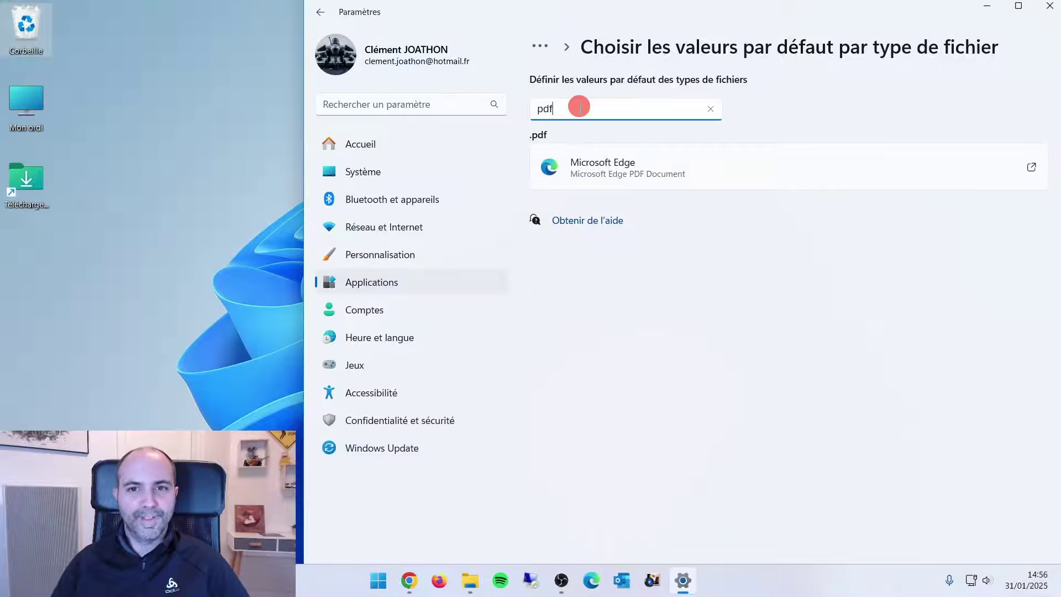
pyautogui.press('BackSpace')
pyautogui.press('BackSpace')
pyautogui.press('BackSpace')
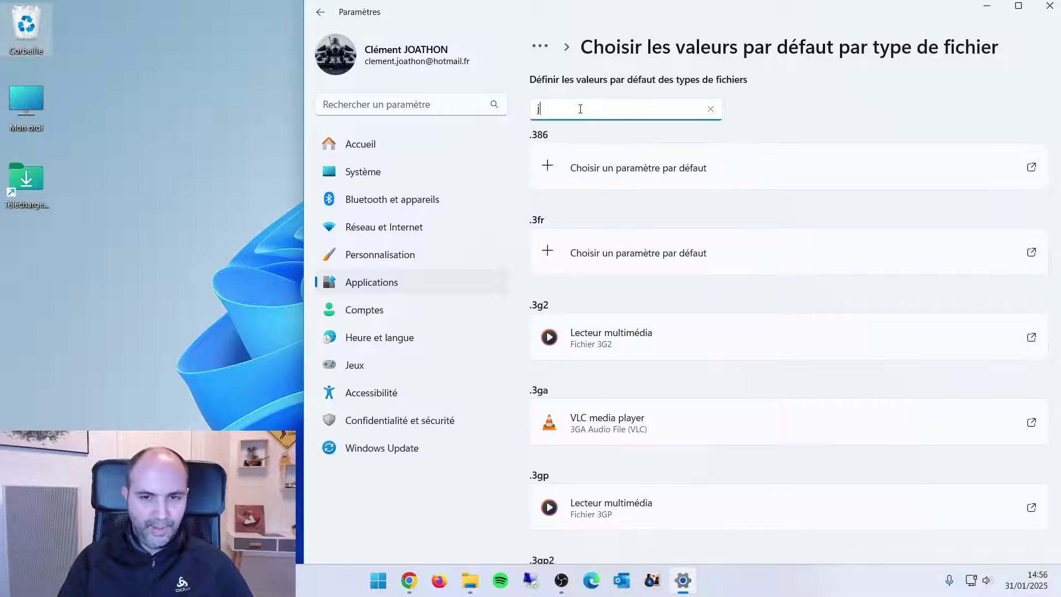
pyautogui.write('jpg')
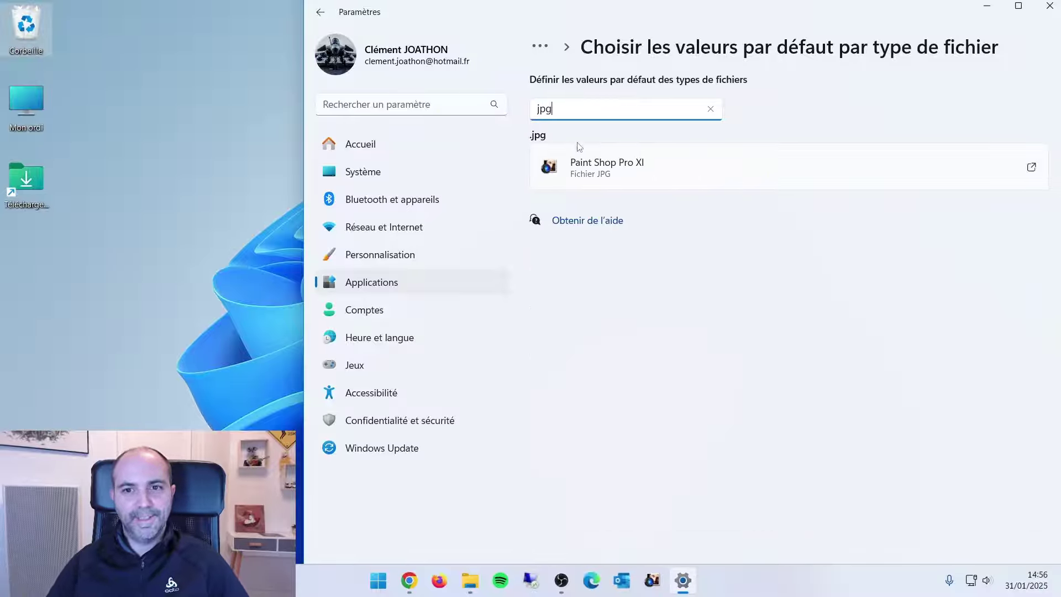
# Step: Set Photos as the default app for .jpg files
pyautogui.click(590, 172)
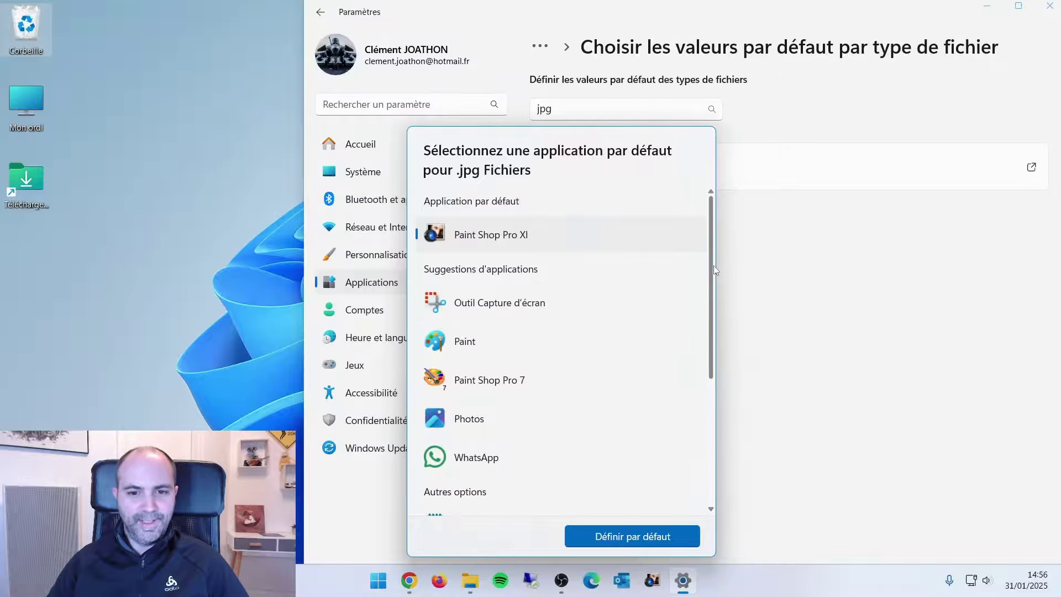
pyautogui.click(479, 423)
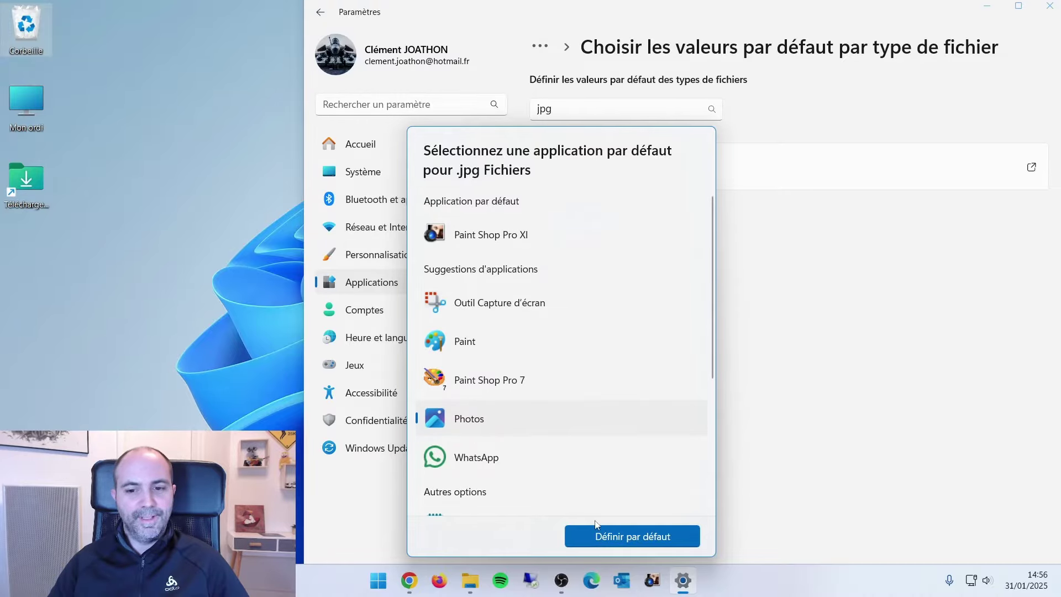
pyautogui.click(632, 536)
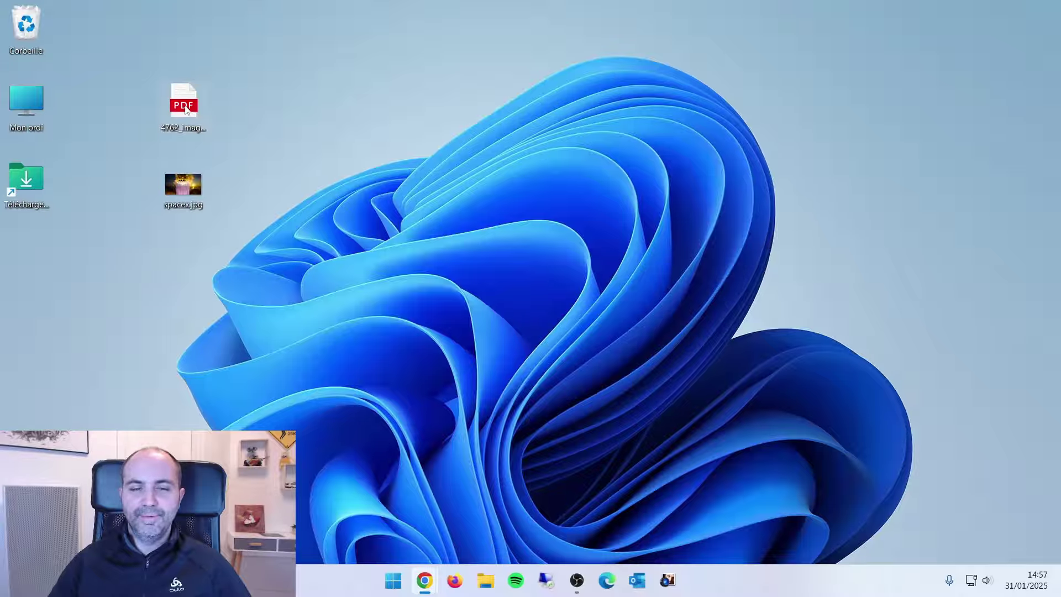
# Step: Move the PDF file across the desktop, open it to check its default app, and close it
pyautogui.moveTo(185, 109); pyautogui.dragTo(602, 106)
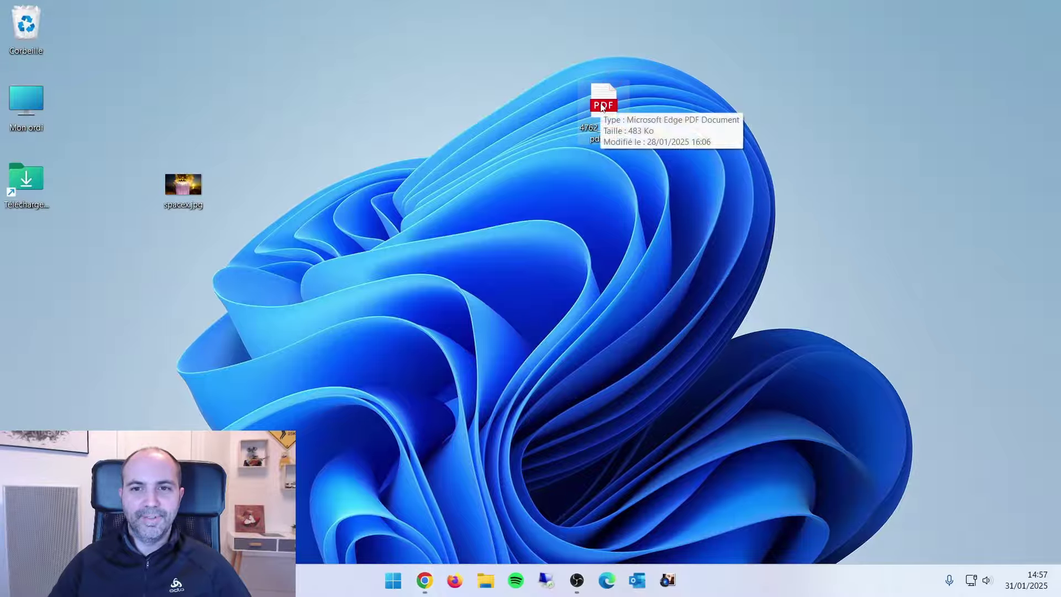
pyautogui.doubleClick(602, 105)
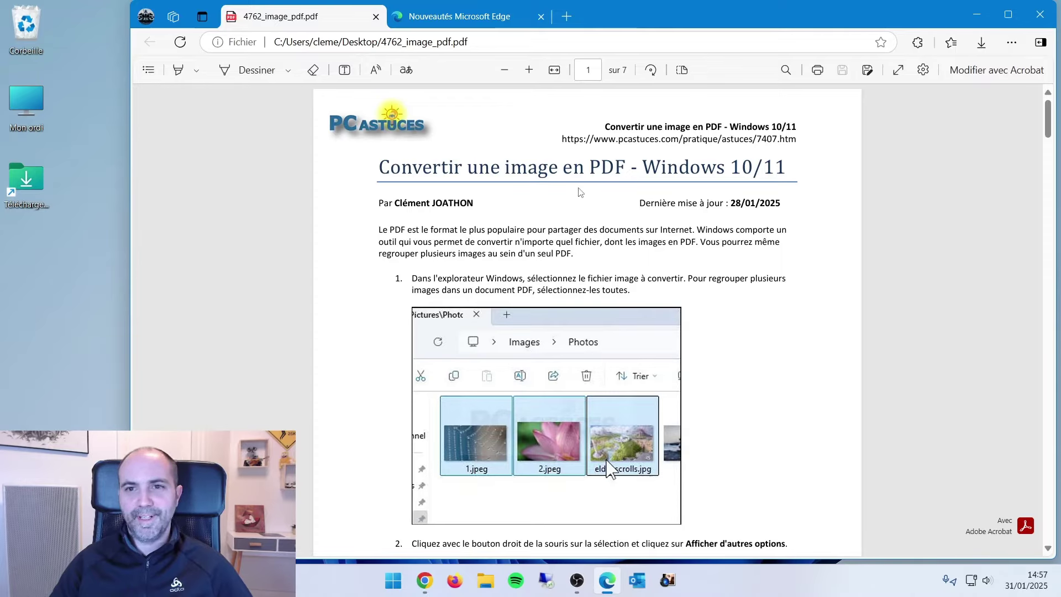
pyautogui.click(1040, 15)
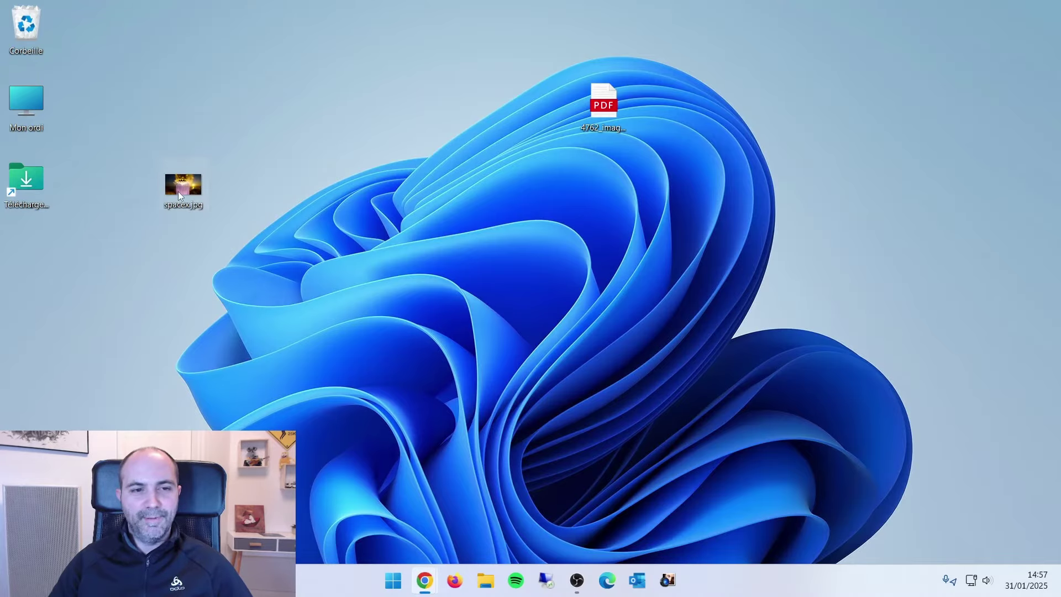
# Step: Move spacex.jpg closer to the PDF on the desktop and open it to check its default app
pyautogui.moveTo(181, 189); pyautogui.dragTo(384, 117)
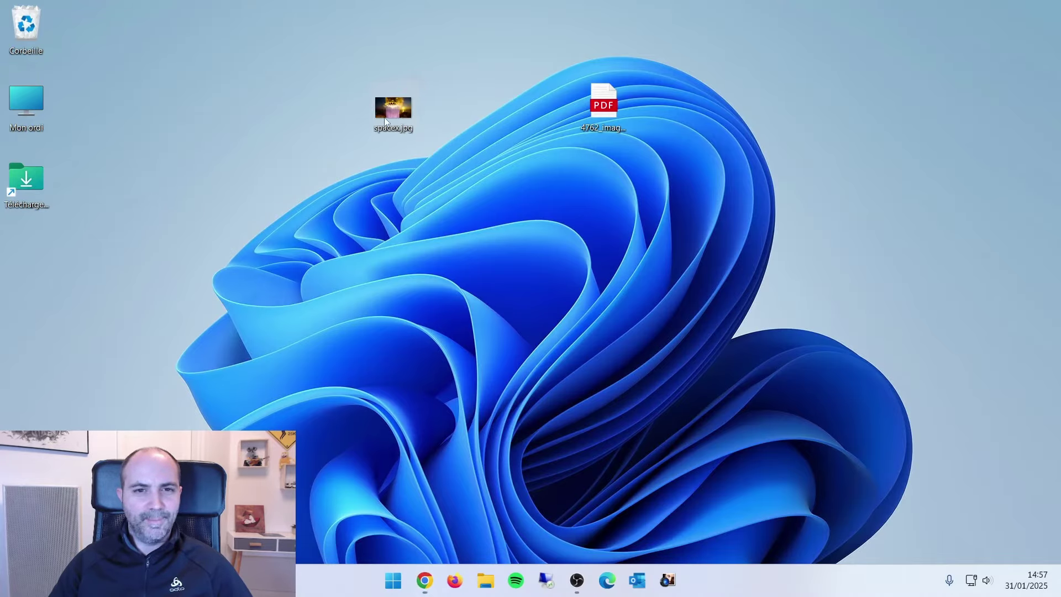
pyautogui.doubleClick(390, 114)
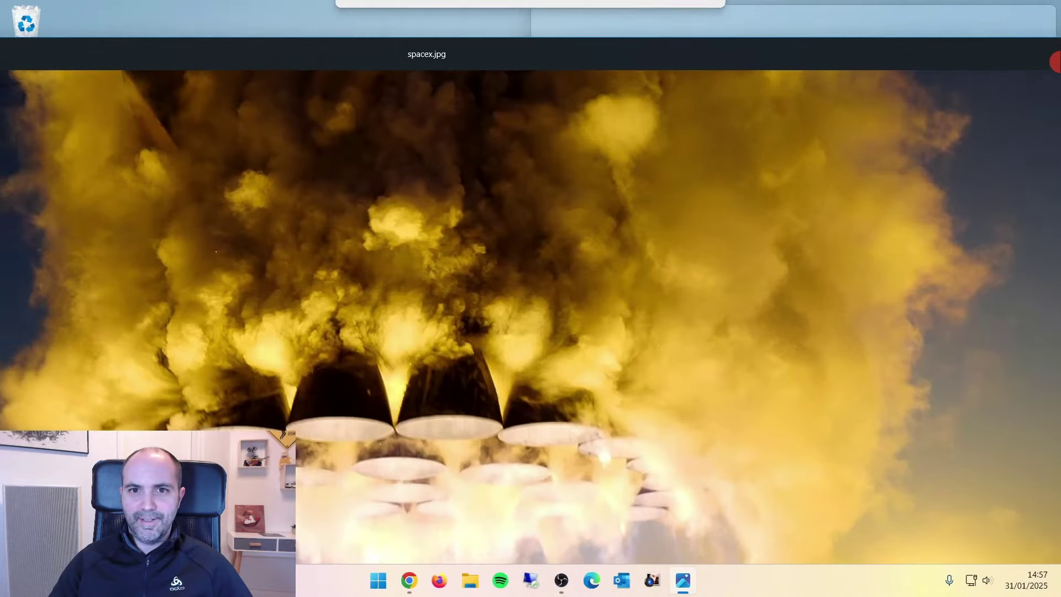
pyautogui.click(967, 64)
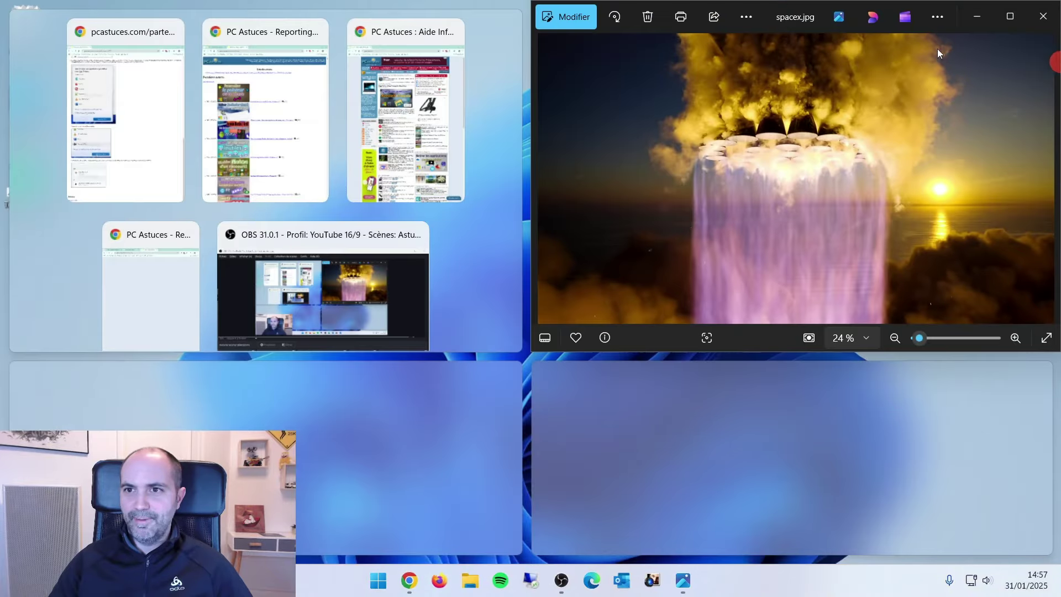
pyautogui.click(710, 227)
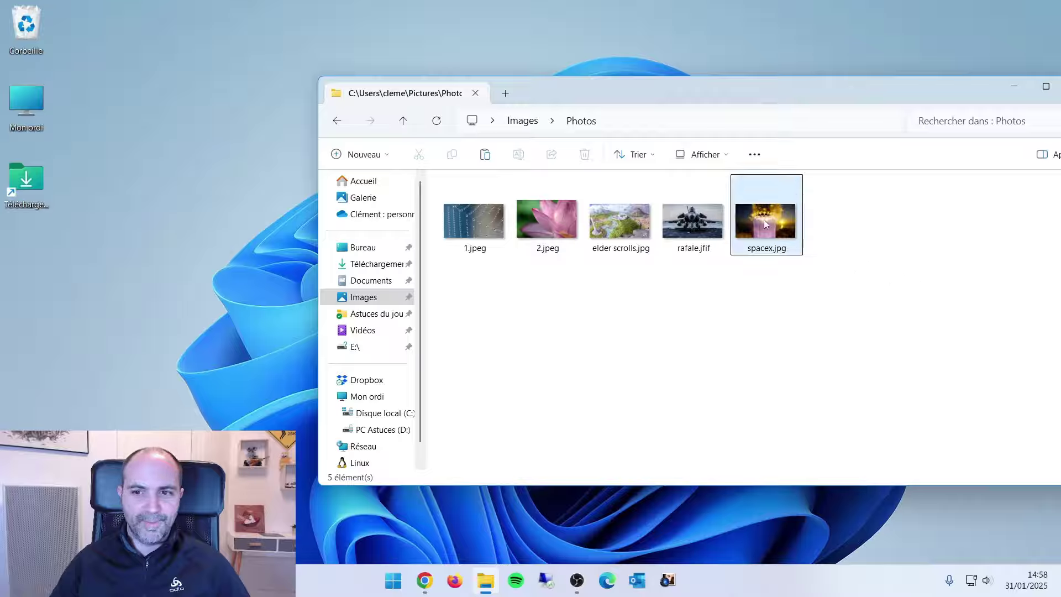
# Step: Open spacex.jpg from the Photos folder with its default app, and close the image again
pyautogui.moveTo(760, 219)
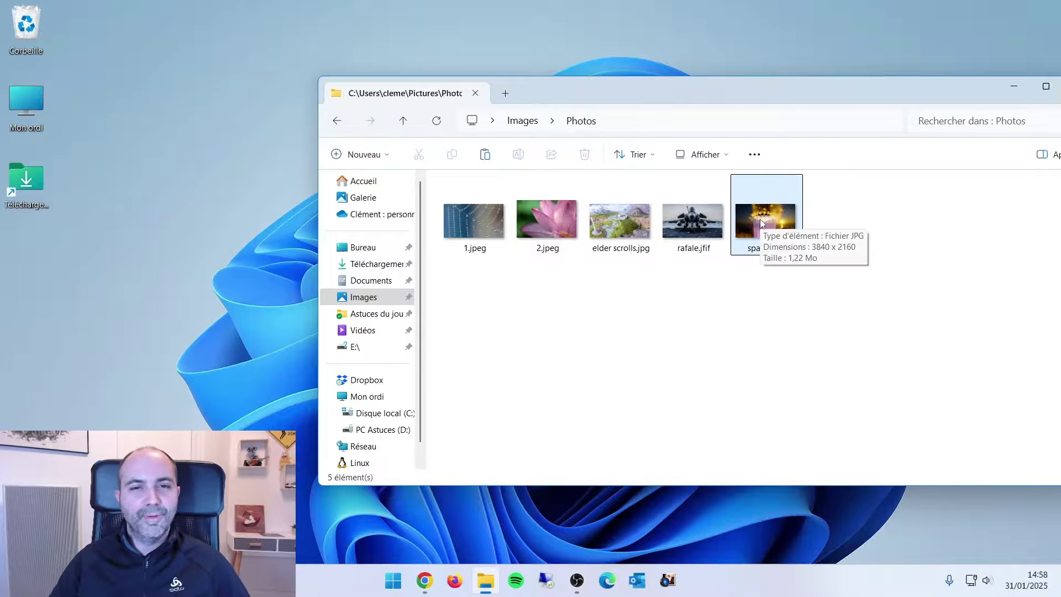
pyautogui.click(706, 325)
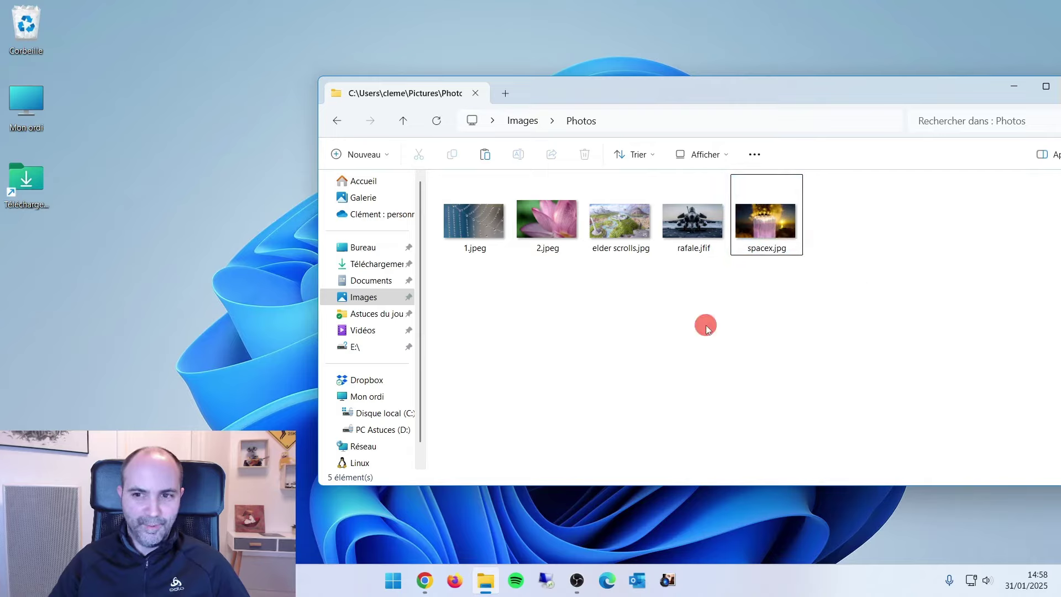
pyautogui.click(759, 232)
pyautogui.moveTo(759, 232)
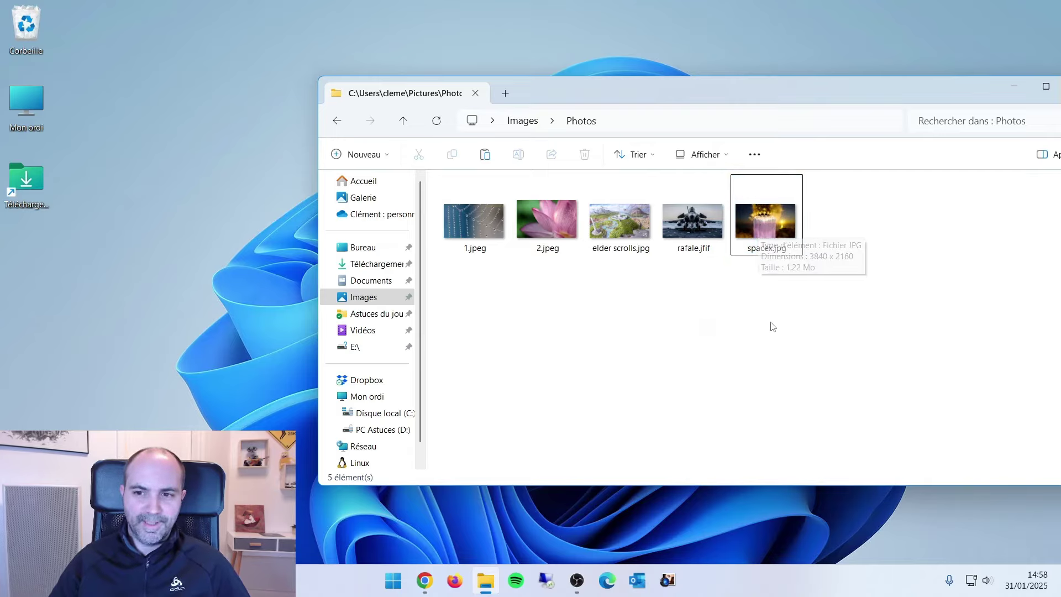
pyautogui.click(777, 226)
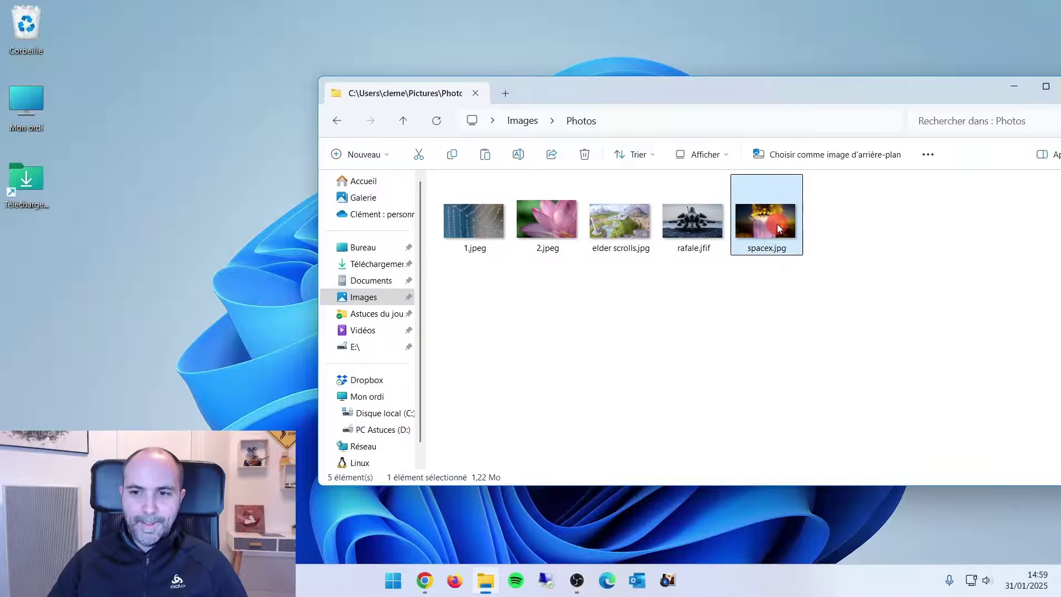
pyautogui.doubleClick(777, 223)
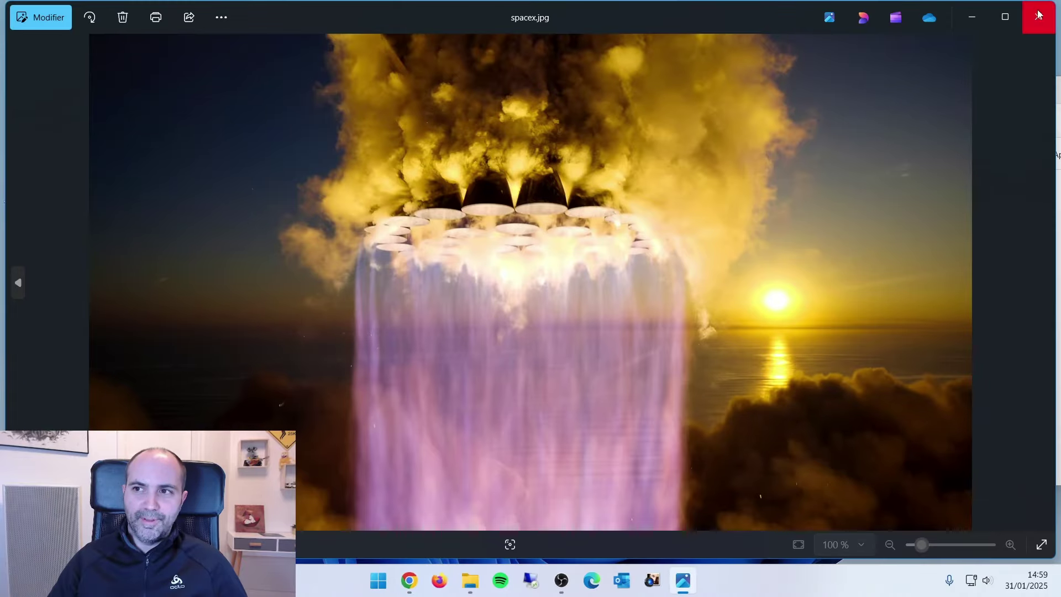
pyautogui.click(1040, 17)
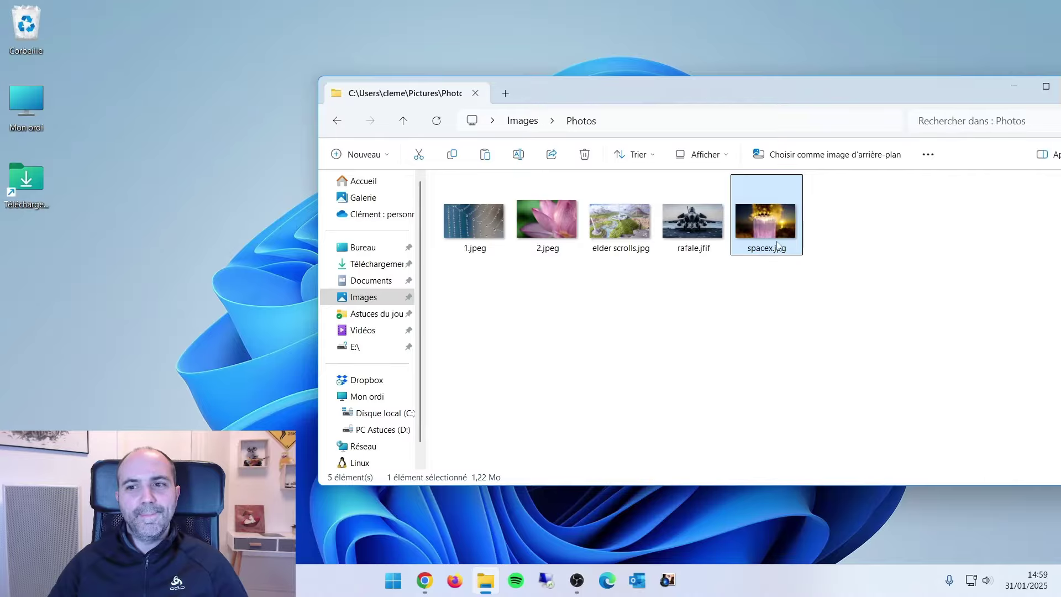
pyautogui.moveTo(763, 228)
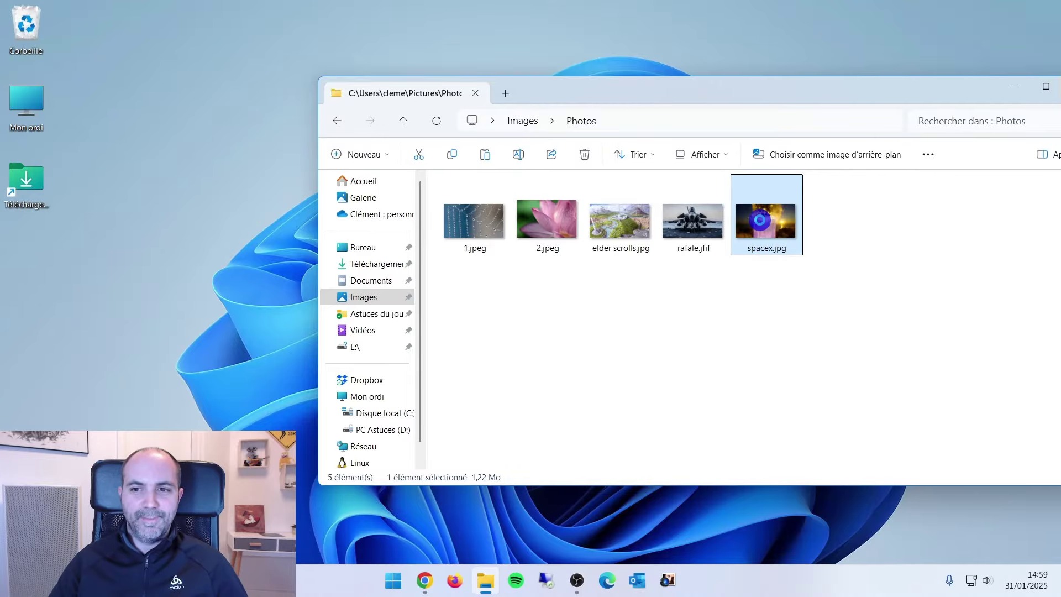
# Step: Set Paint Shop Pro XI as the app that always opens .jpg files, starting from spacex.jpg in the Photos folder
pyautogui.rightClick(761, 220)
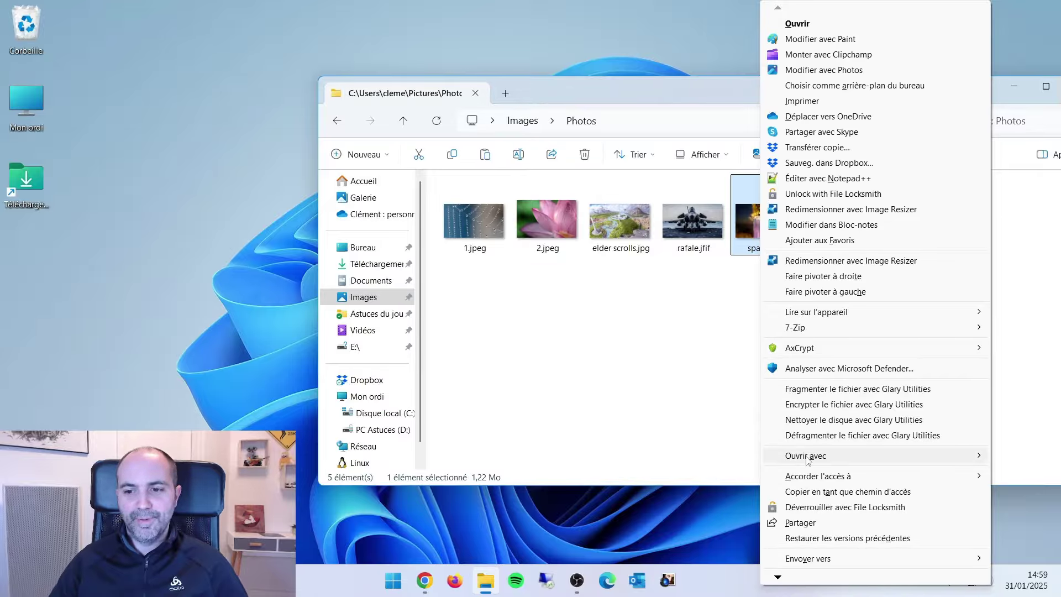
pyautogui.moveTo(807, 458)
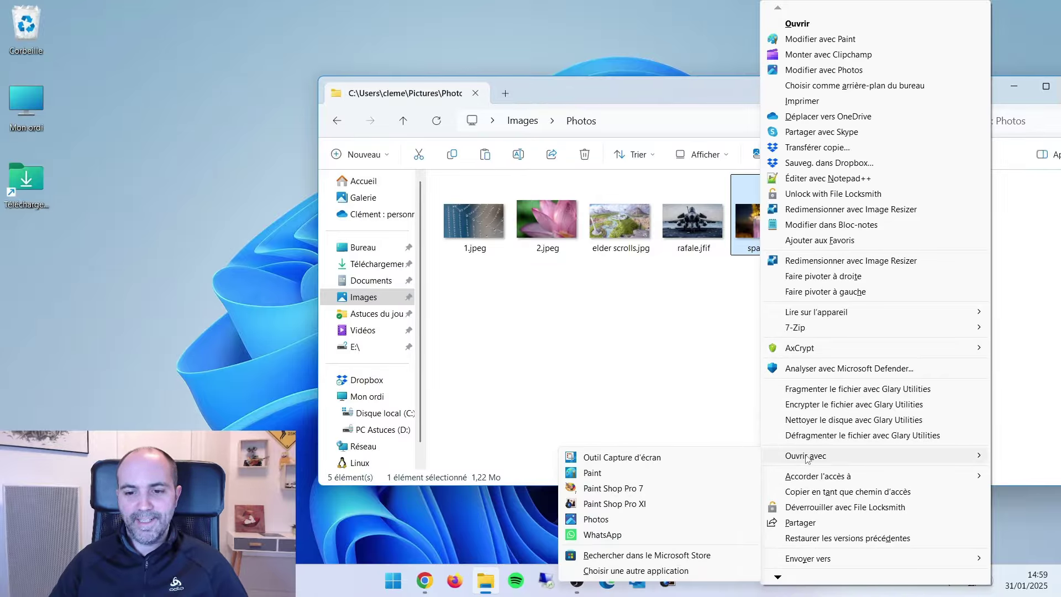
pyautogui.click(622, 571)
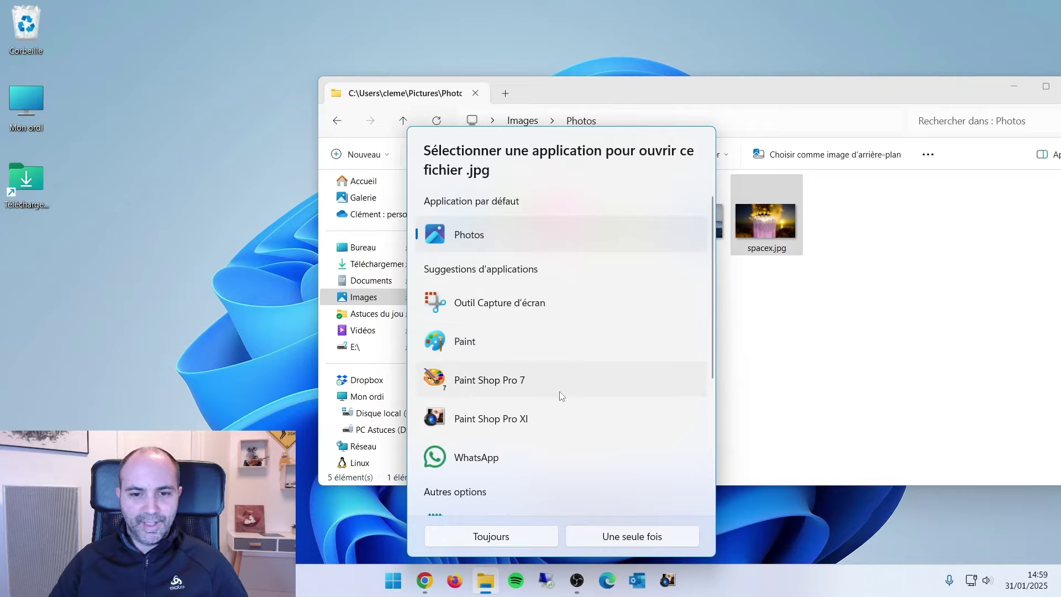
pyautogui.click(499, 420)
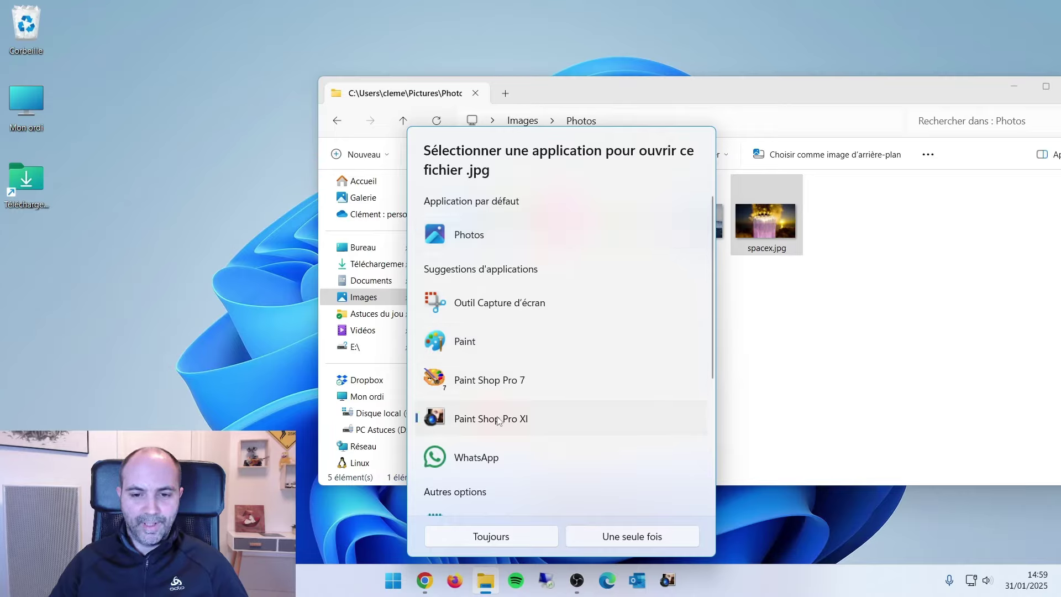
pyautogui.scroll(-3, 571, 482)
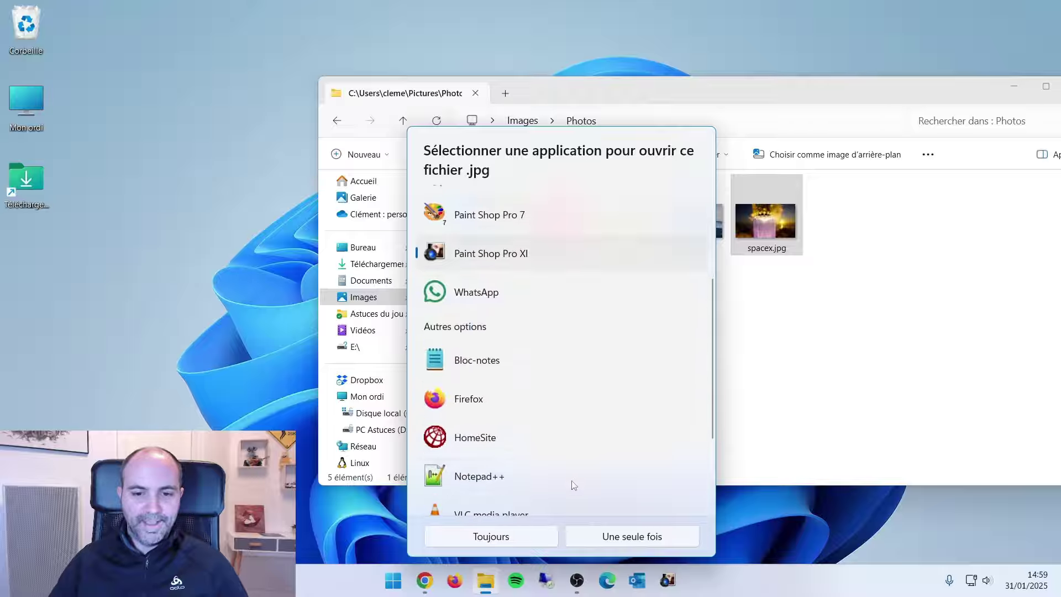
pyautogui.scroll(3, 567, 459)
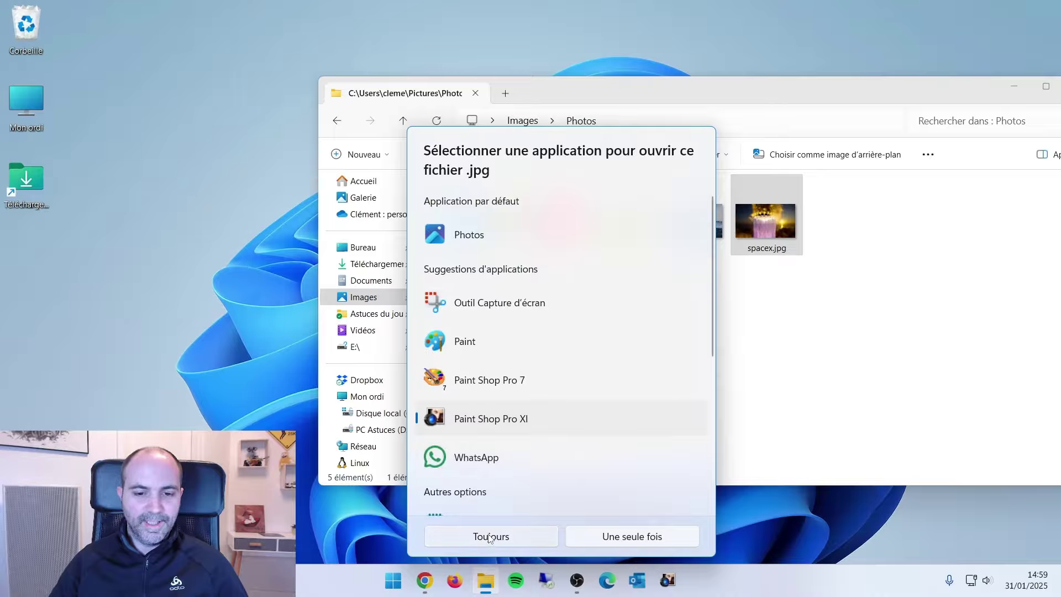
pyautogui.click(507, 537)
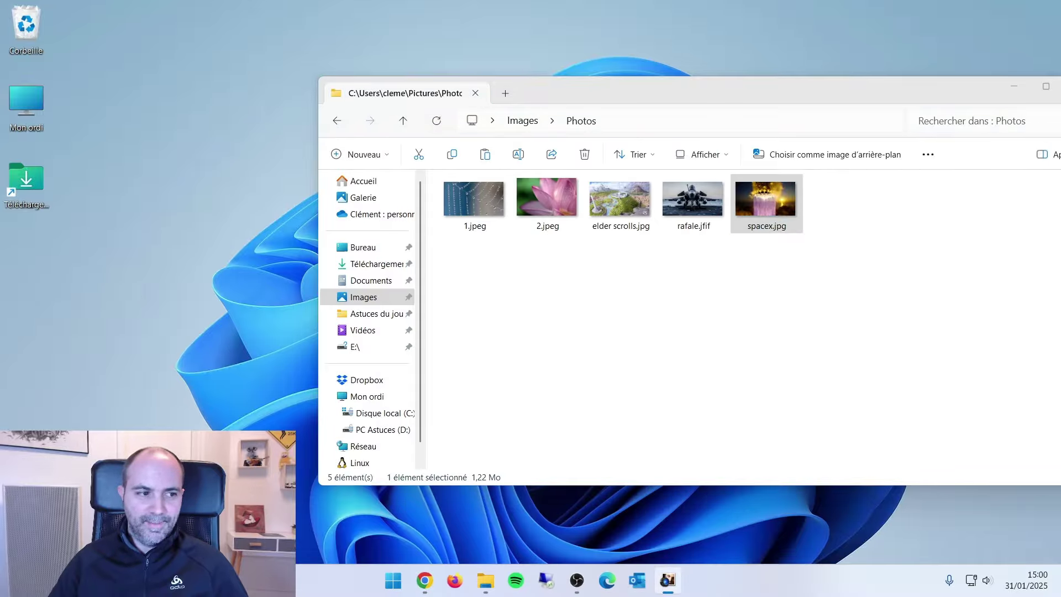
# Step: Move the Paint Shop Pro window higher on the desktop to view spacex.jpg, and close the program
pyautogui.moveTo(671, 284)
pyautogui.mouseDown()
pyautogui.moveTo(666, 227)
pyautogui.moveTo(699, 107)
pyautogui.moveTo(606, 61)
pyautogui.mouseUp()
pyautogui.click(586, 72)
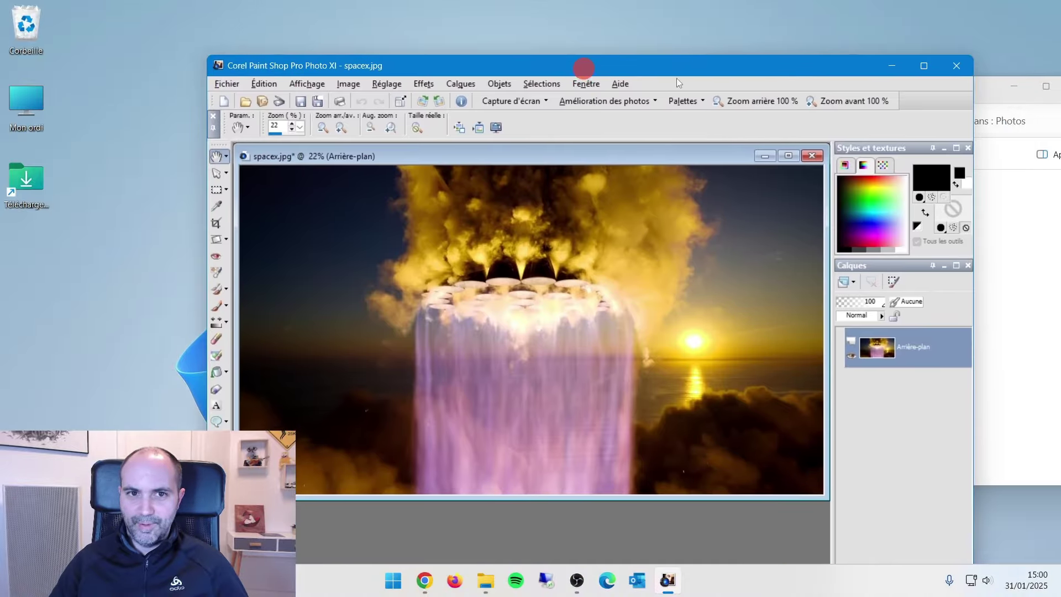
pyautogui.click(961, 72)
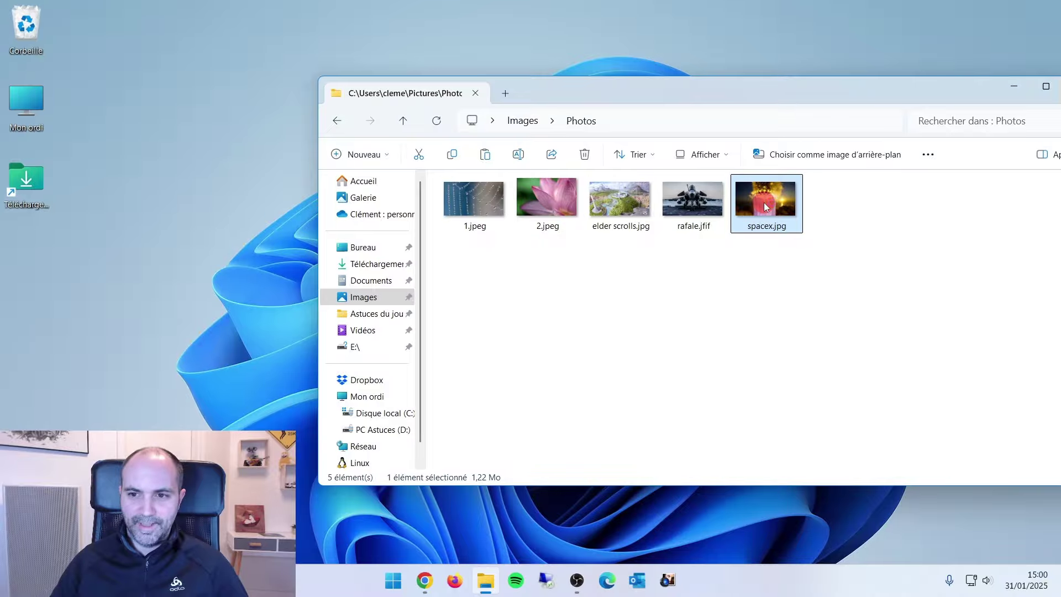
# Step: Open spacex.jpg with its default app to check the association, decline the QuickTime 7 download, and close Paint Shop Pro
pyautogui.doubleClick(766, 207)
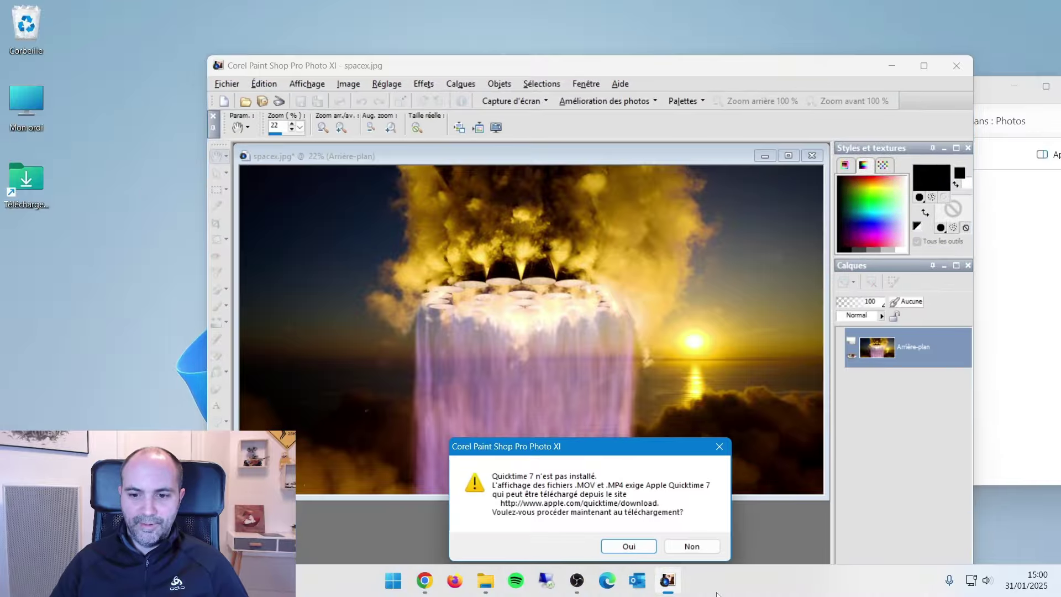
pyautogui.click(692, 546)
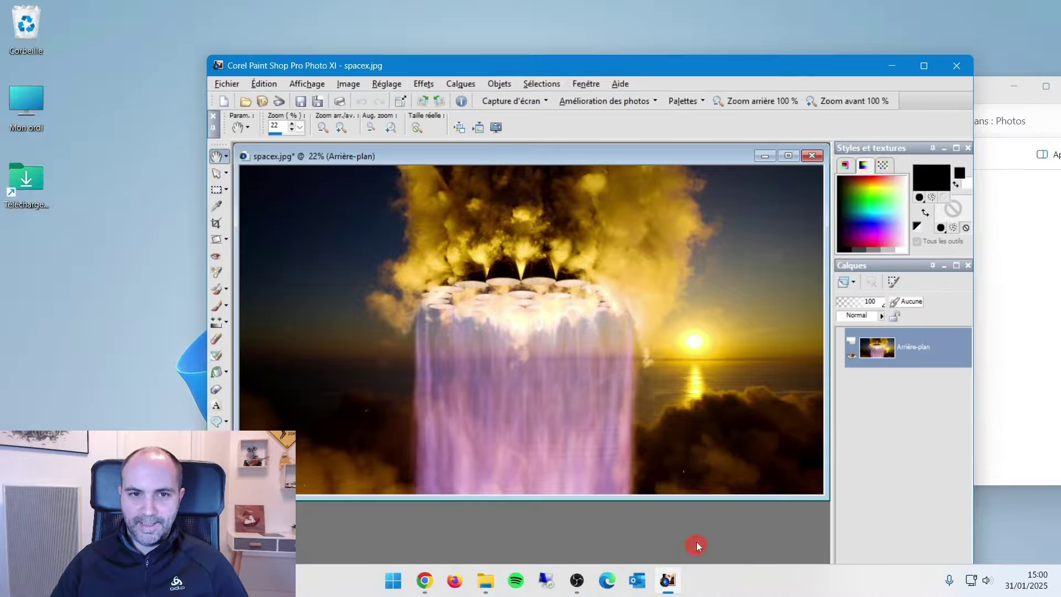
pyautogui.click(963, 65)
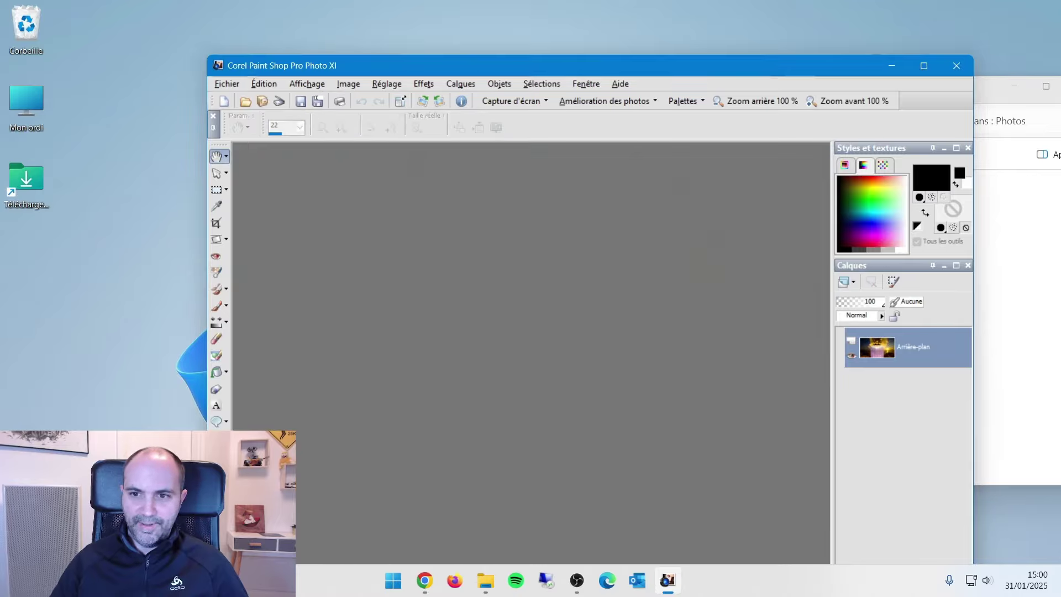